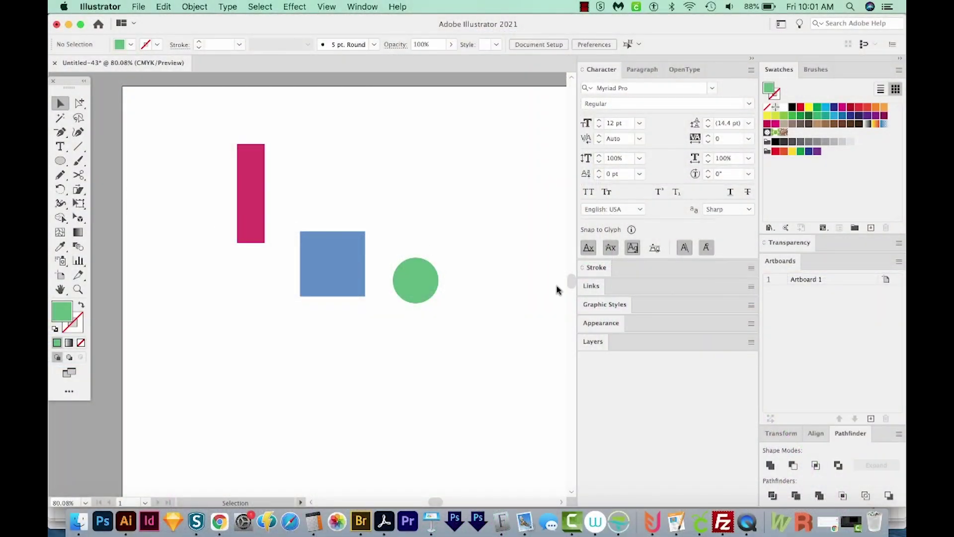
- Vertically centre-align all three shapes, then slide the blue square left against the pink rectangle
{"action": "left_click", "coordinate": [811, 433]}
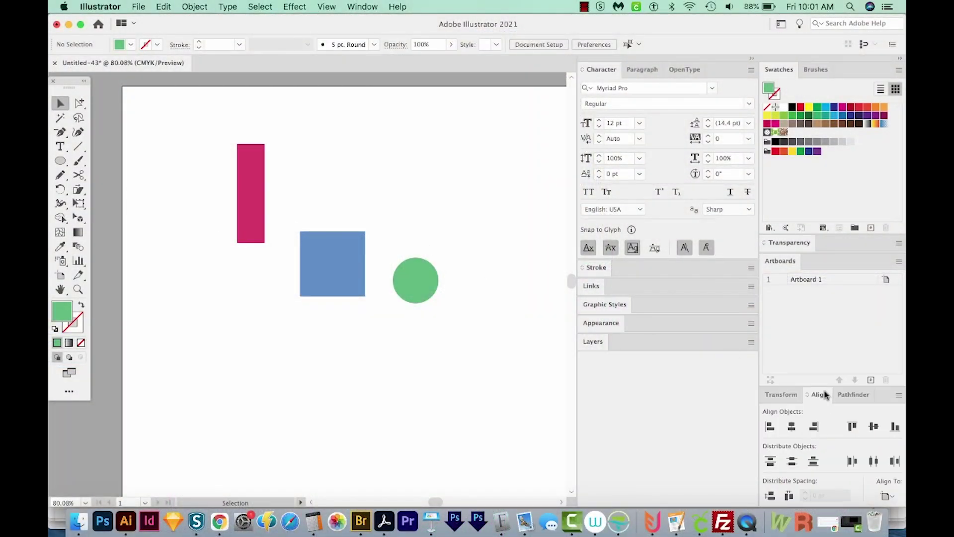
{"action": "left_click", "coordinate": [359, 6]}
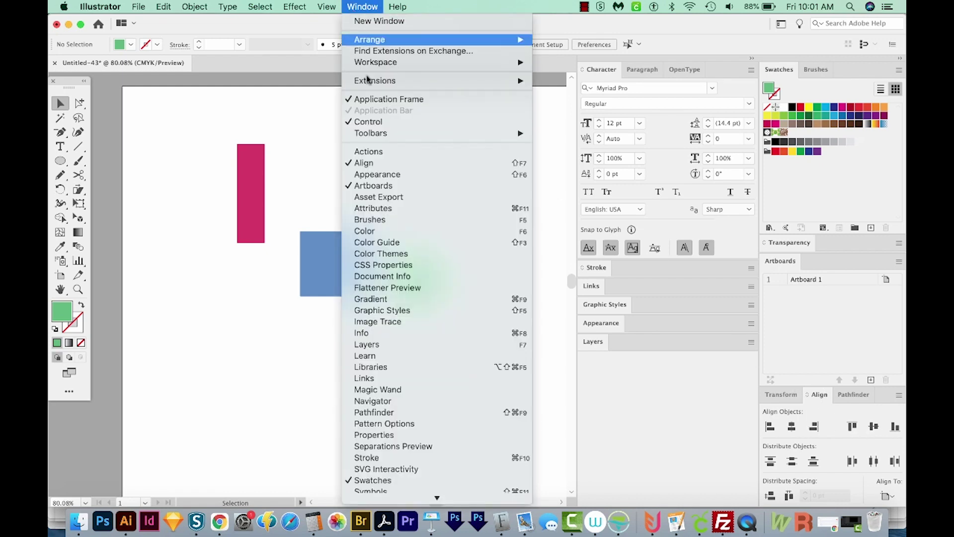
{"action": "left_click", "coordinate": [285, 208]}
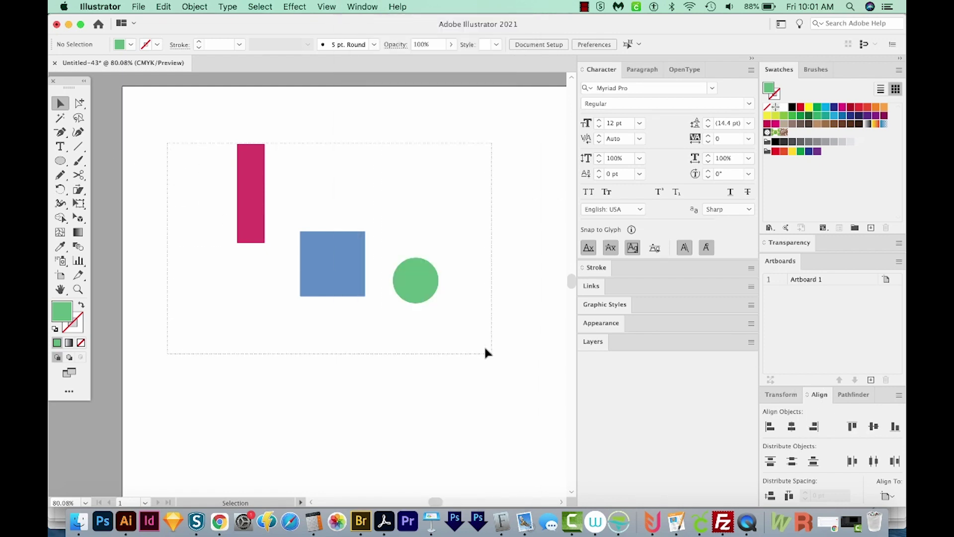
{"action": "left_click_drag", "start_coordinate": [486, 352], "coordinate": [488, 353]}
{"action": "left_click", "coordinate": [874, 426]}
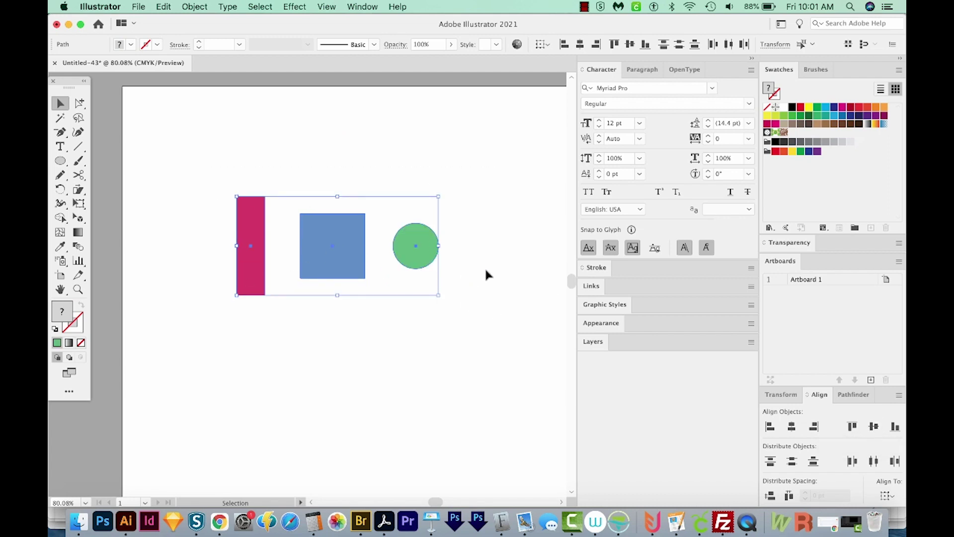
{"action": "left_click", "coordinate": [409, 309]}
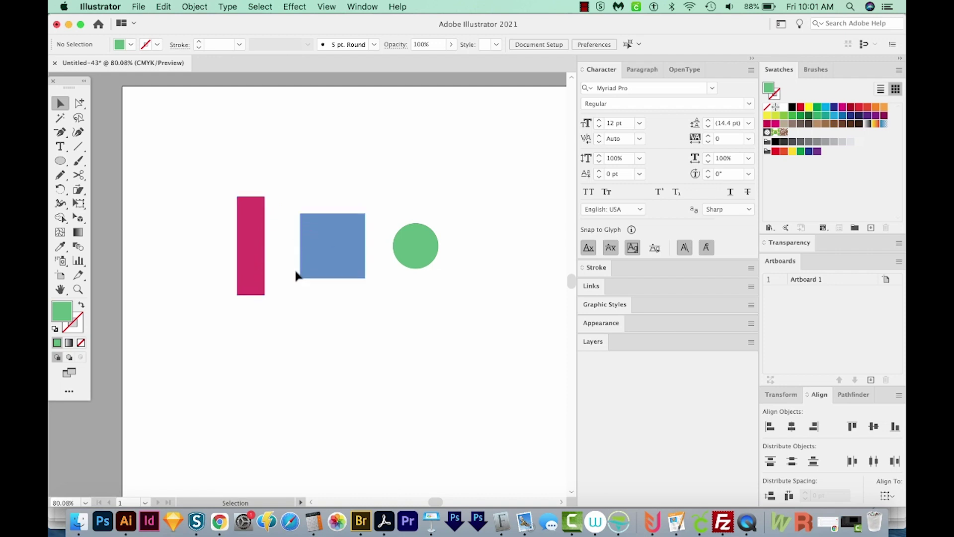
{"action": "left_click_drag", "start_coordinate": [314, 235], "coordinate": [278, 239]}
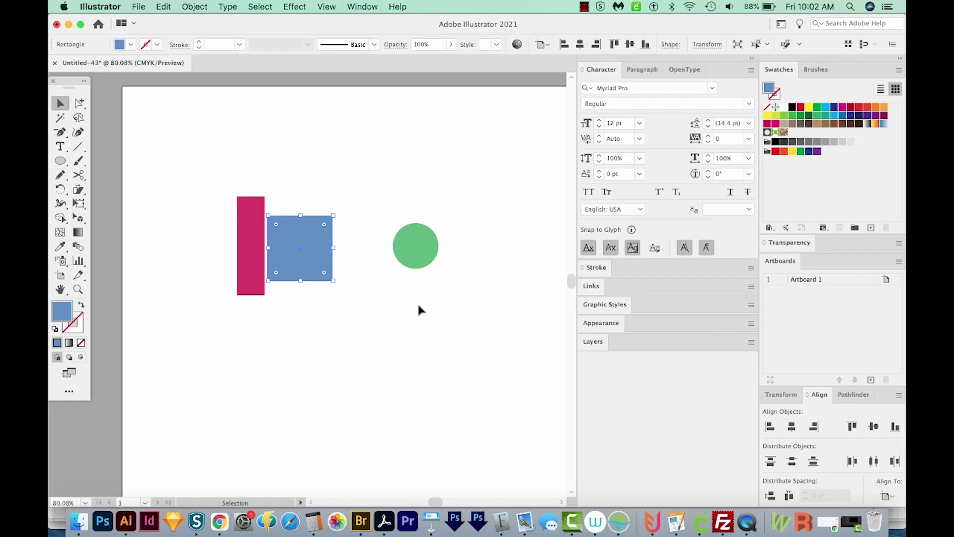
- Turn on Snap to Point from the View menu
{"action": "left_click", "coordinate": [327, 6]}
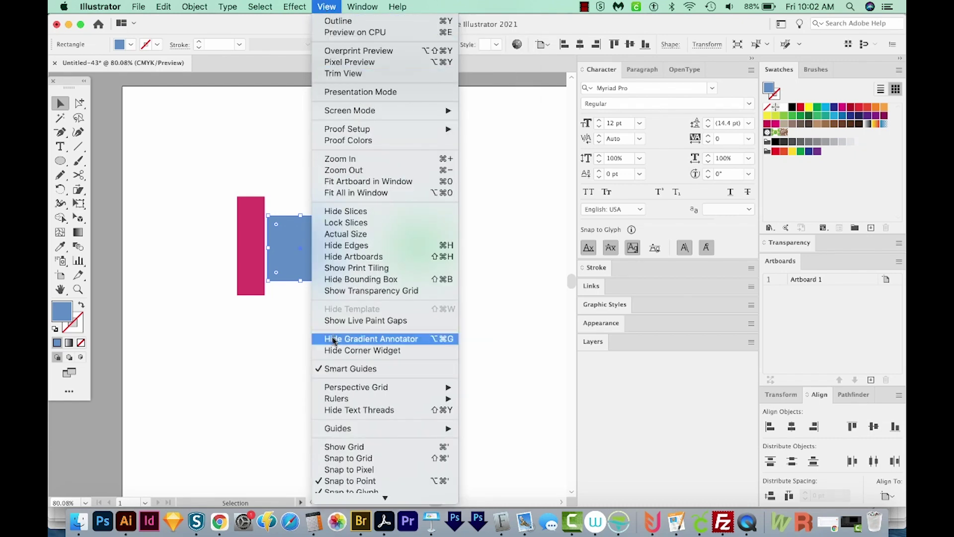
{"action": "scroll", "coordinate": [363, 452], "scroll_direction": "down", "scroll_amount": 1}
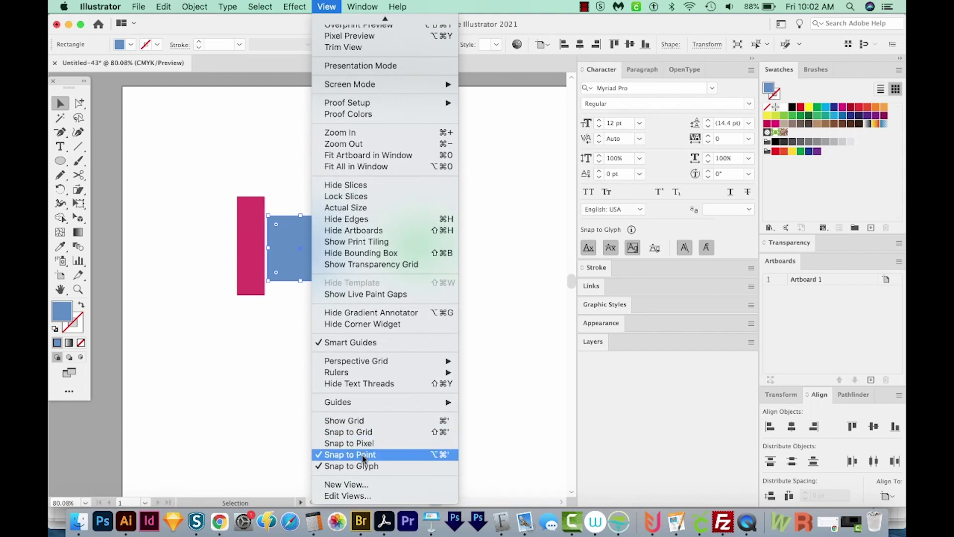
{"action": "left_click", "coordinate": [354, 458]}
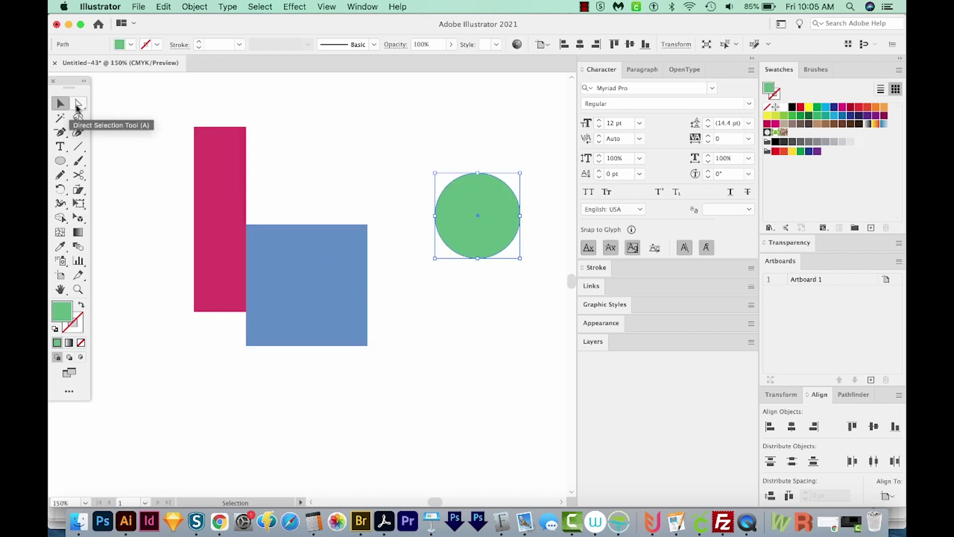
- Snap the blue square's corner onto the pink rectangle, nudge it lower, and switch to Outline view
{"action": "left_click_drag", "start_coordinate": [79, 103], "coordinate": [136, 121]}
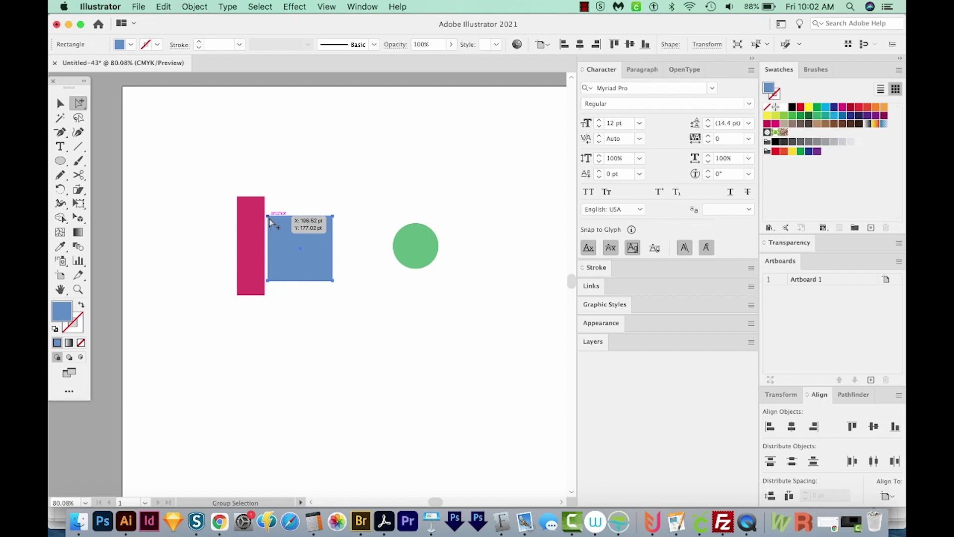
{"action": "left_click_drag", "start_coordinate": [268, 219], "coordinate": [267, 197]}
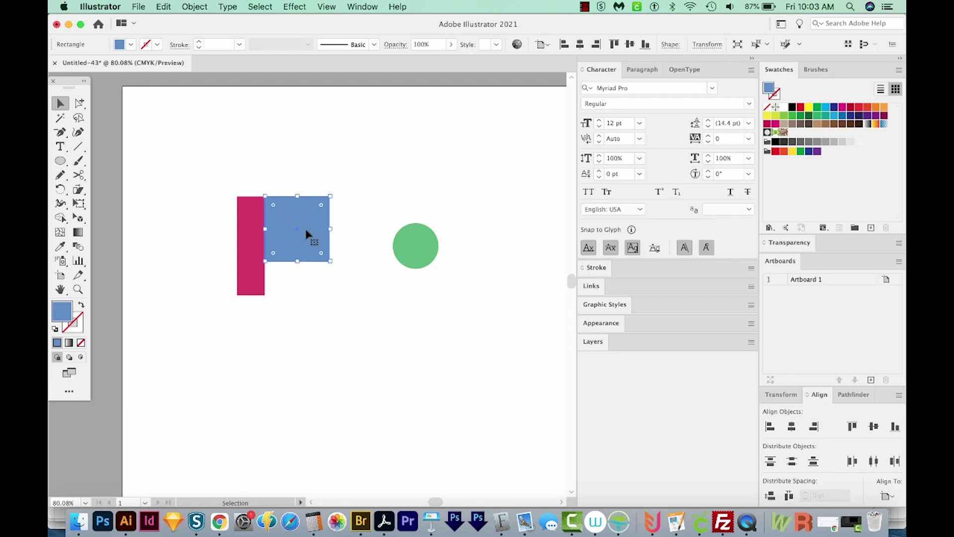
{"action": "mouse_move", "coordinate": [294, 220]}
{"action": "left_mouse_down"}
{"action": "mouse_move", "coordinate": [281, 274]}
{"action": "mouse_move", "coordinate": [275, 213]}
{"action": "mouse_move", "coordinate": [292, 224]}
{"action": "mouse_move", "coordinate": [292, 207]}
{"action": "mouse_move", "coordinate": [293, 230]}
{"action": "left_mouse_up"}
{"action": "key", "text": "Down"}
{"action": "key", "text": "Down"}
{"action": "key", "text": "Down"}
{"action": "key", "text": "Down"}
{"action": "key", "text": "Down"}
{"action": "key", "text": "Down"}
{"action": "key", "text": "Down"}
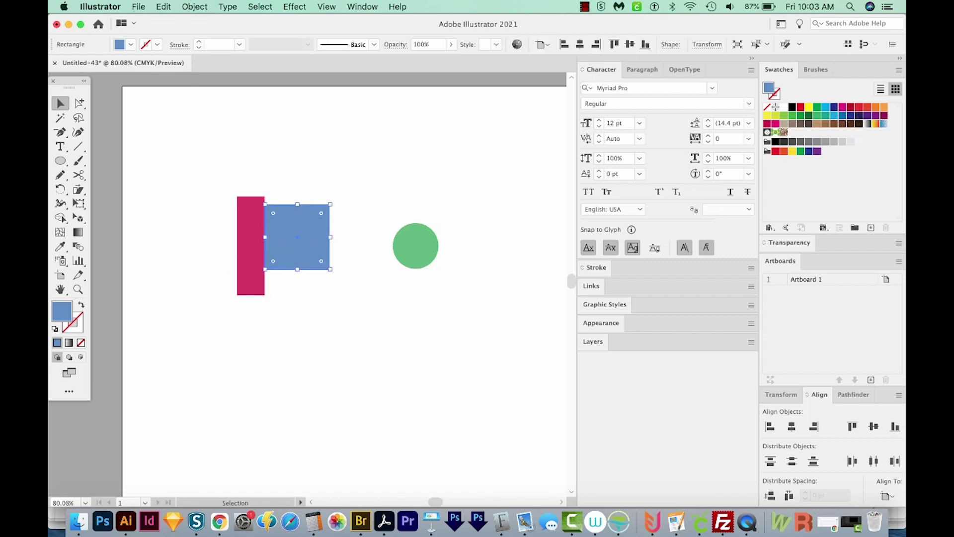
{"action": "key", "text": "shift+Down"}
{"action": "key", "text": "shift+Down"}
{"action": "key", "text": "shift+Down"}
{"action": "key", "text": "shift+Up"}
{"action": "key", "text": "shift+Up"}
{"action": "key", "text": "shift+Up"}
{"action": "key", "text": "shift+Up"}
{"action": "key", "text": "shift+Down"}
{"action": "key", "text": "shift+Down"}
{"action": "key", "text": "shift+Down"}
{"action": "key", "text": "shift+Down"}
{"action": "key", "text": "shift+Down"}
{"action": "key", "text": "shift+Down"}
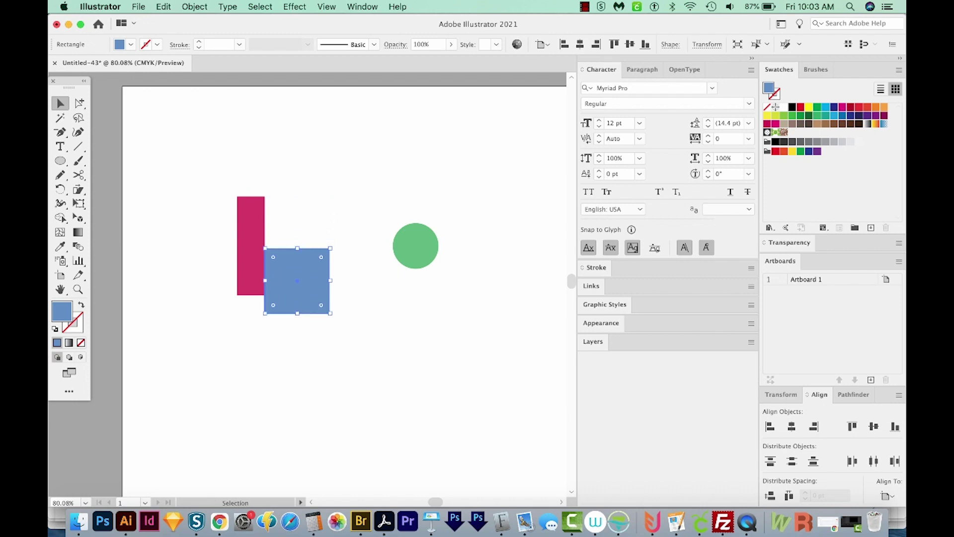
{"action": "key", "text": "super+y"}
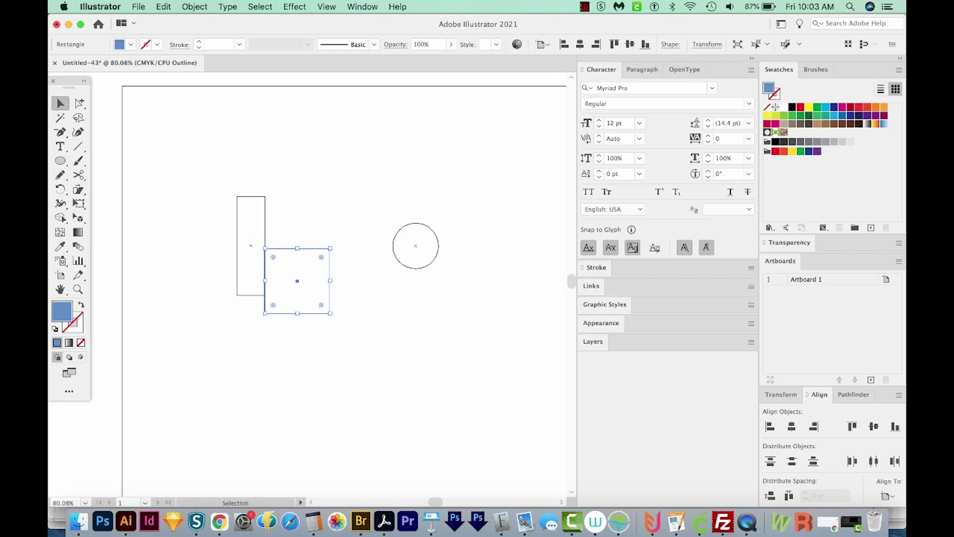
- Zoom in on the square–rectangle join, return to Preview at 150%, and select the green circle
{"action": "key", "text": "z"}
{"action": "left_click_drag", "start_coordinate": [288, 241], "coordinate": [231, 287]}
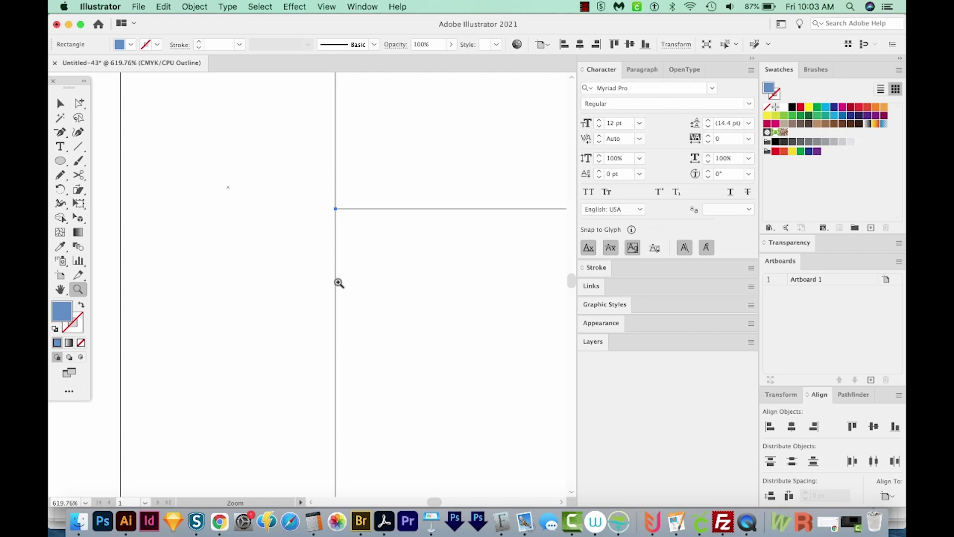
{"action": "key", "text": "super+y"}
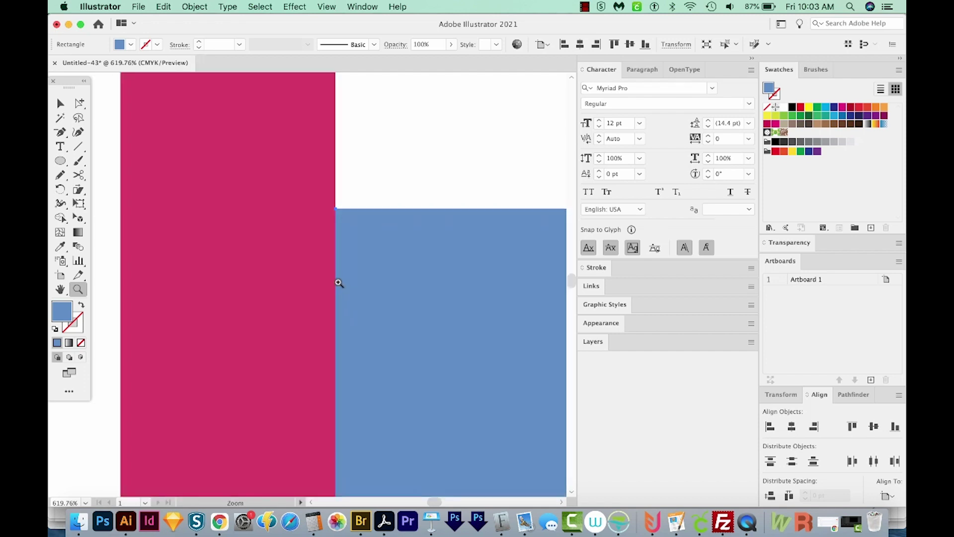
{"action": "key", "text": "super+minus"}
{"action": "key", "text": "super+minus"}
{"action": "key", "text": "super+minus"}
{"action": "key", "text": "super+minus"}
{"action": "key", "text": "super+minus"}
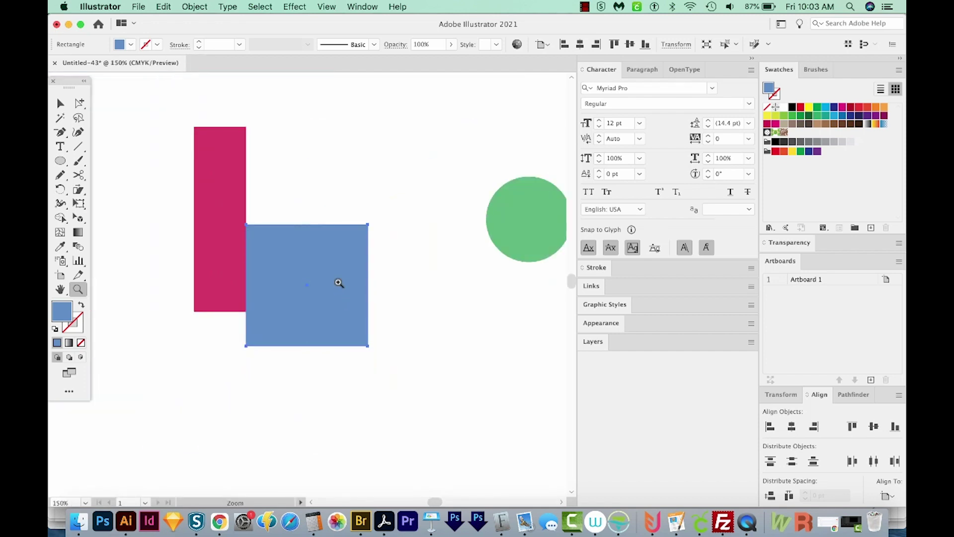
{"action": "key", "text": "v"}
{"action": "left_click", "coordinate": [497, 251]}
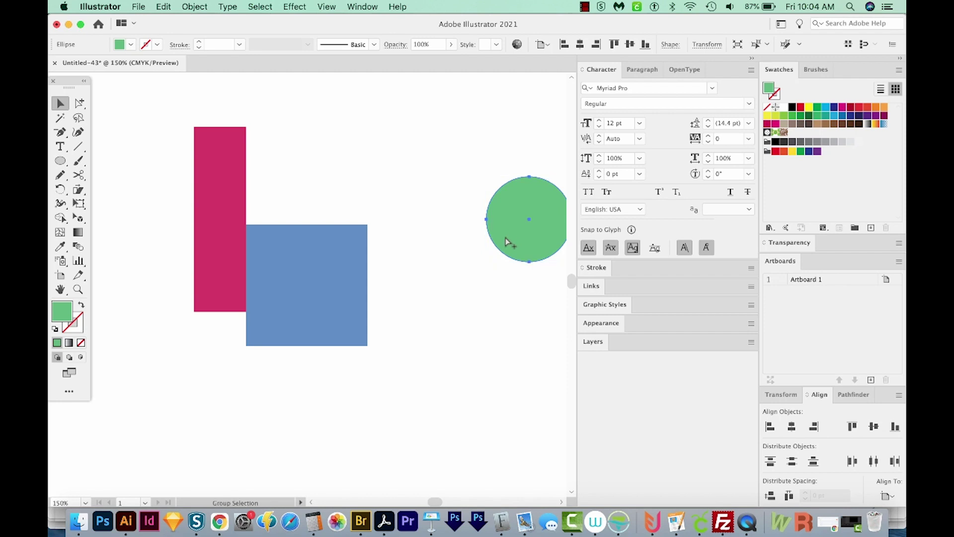
- Move the green circle left toward the blue square, leaving it unrotated
{"action": "key", "text": "a"}
{"action": "left_click_drag", "start_coordinate": [526, 215], "coordinate": [475, 212]}
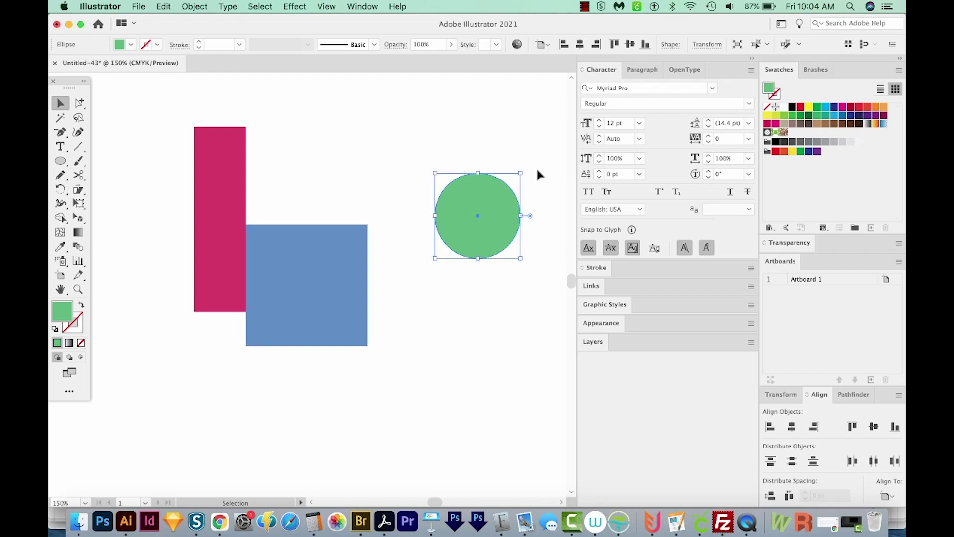
{"action": "left_click_drag", "start_coordinate": [522, 165], "coordinate": [486, 138]}
{"action": "key", "text": "a"}
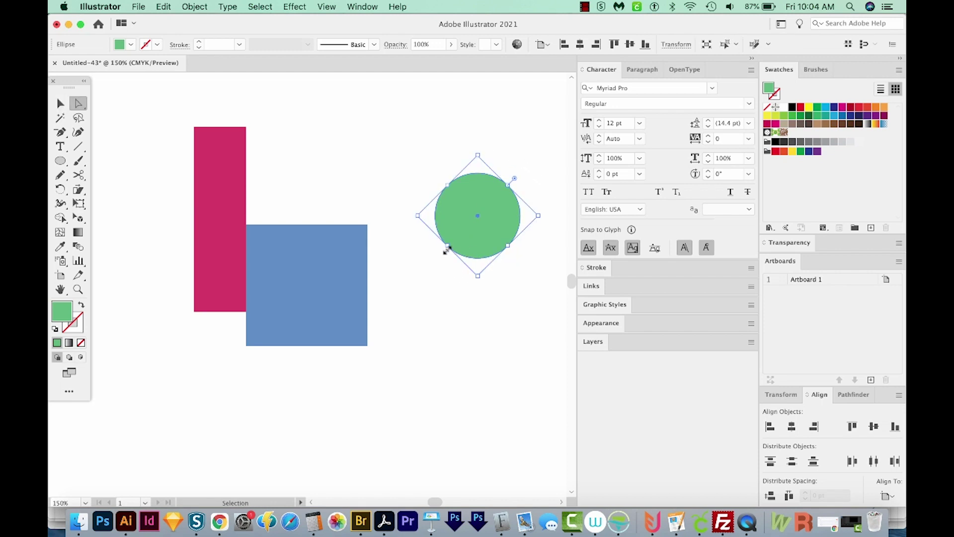
{"action": "key", "text": "super"}
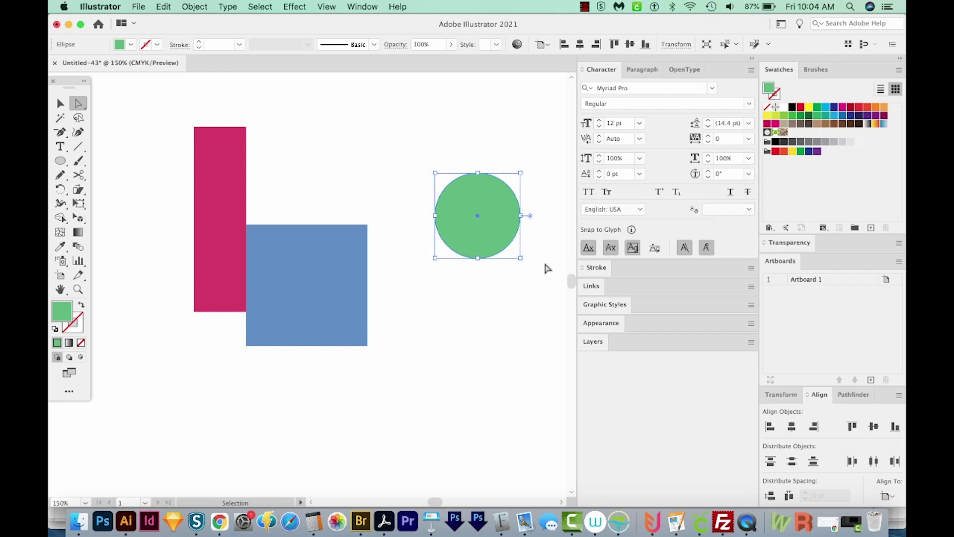
- Add extra anchor points to the green circle via Object > Path > Add Anchor Points
{"action": "left_click", "coordinate": [194, 7]}
{"action": "mouse_move", "coordinate": [219, 274]}
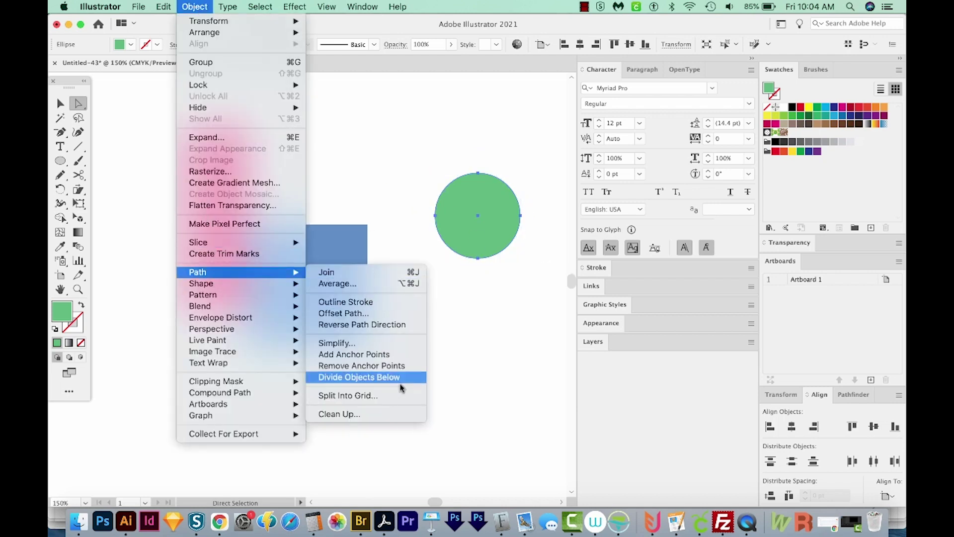
{"action": "left_click", "coordinate": [404, 355]}
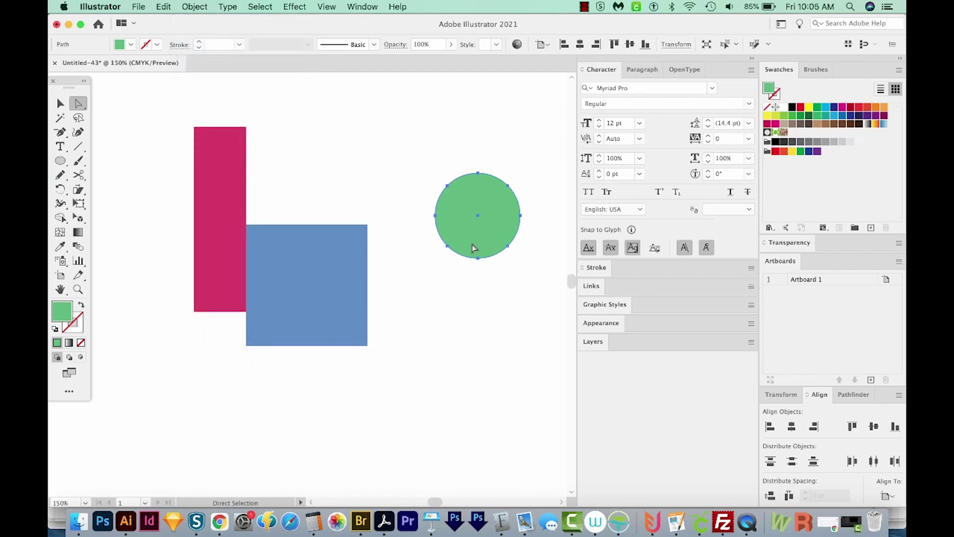
{"action": "left_click", "coordinate": [446, 246]}
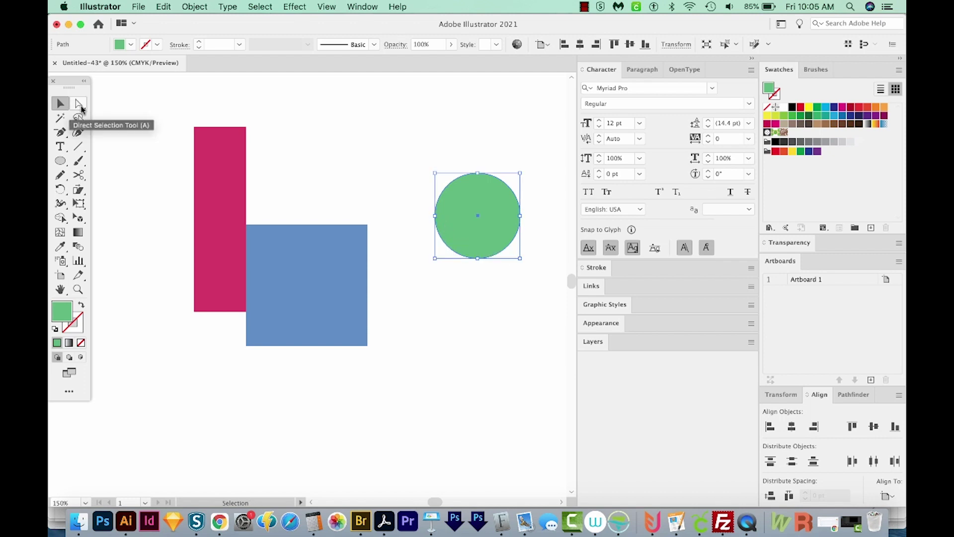
- With Group Selection, move the green circle up and left beside the square's top-right corner
{"action": "left_click", "coordinate": [78, 103]}
{"action": "left_click", "coordinate": [137, 120]}
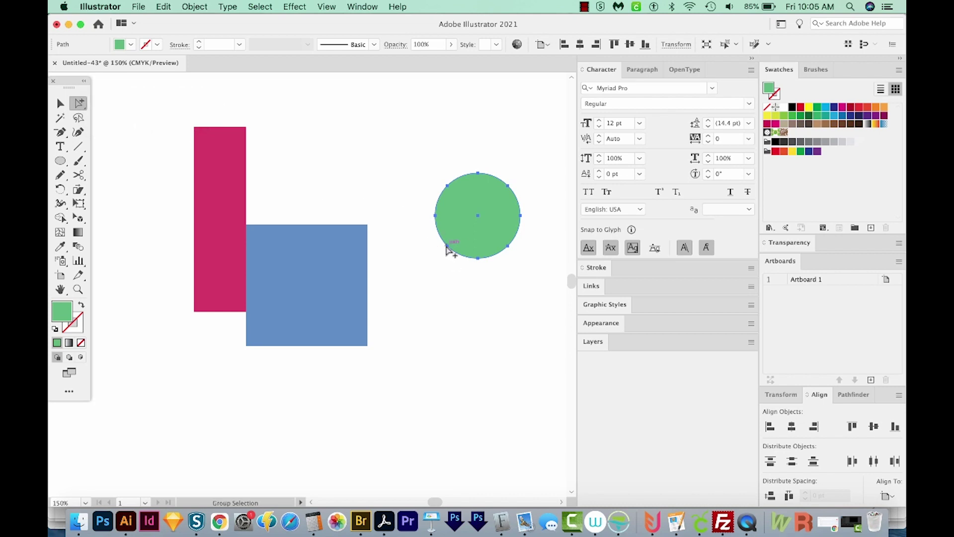
{"action": "left_click_drag", "start_coordinate": [447, 251], "coordinate": [369, 228]}
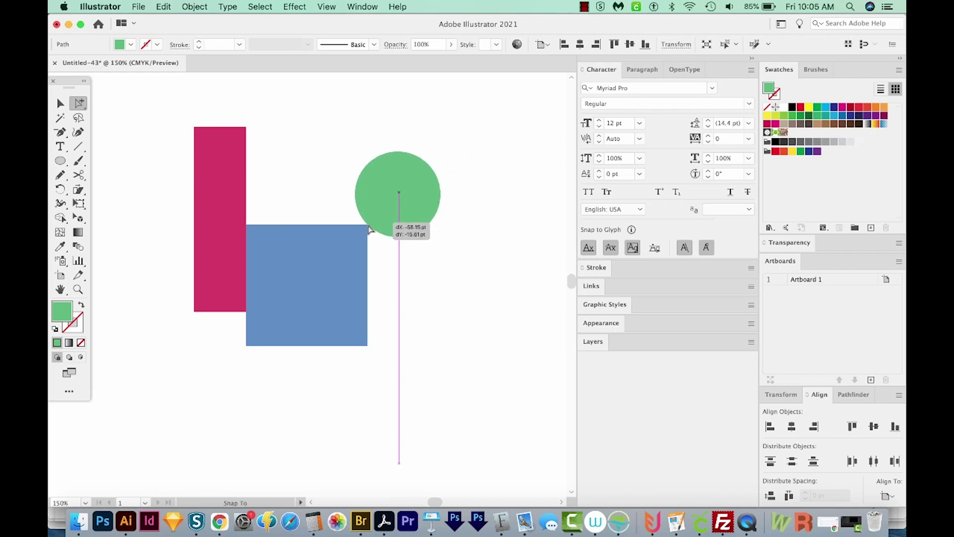
{"action": "left_click_drag", "start_coordinate": [369, 228], "coordinate": [369, 228]}
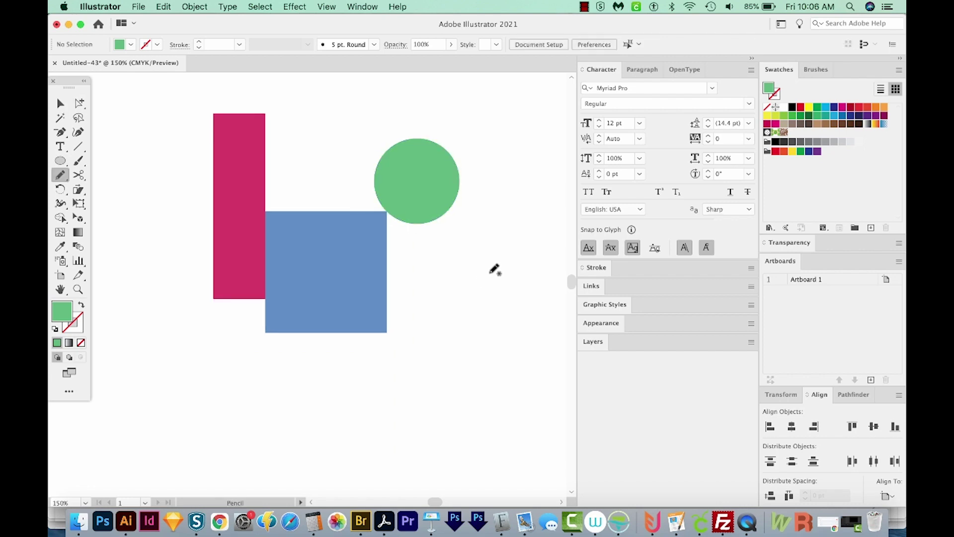
- Draw a closed freehand blob with the Pencil to the right of the blue square
{"action": "left_click", "coordinate": [61, 175]}
{"action": "mouse_move", "coordinate": [440, 293]}
{"action": "left_mouse_down"}
{"action": "mouse_move", "coordinate": [499, 246]}
{"action": "mouse_move", "coordinate": [533, 274]}
{"action": "mouse_move", "coordinate": [502, 352]}
{"action": "mouse_move", "coordinate": [477, 314]}
{"action": "mouse_move", "coordinate": [442, 292]}
{"action": "left_mouse_up"}
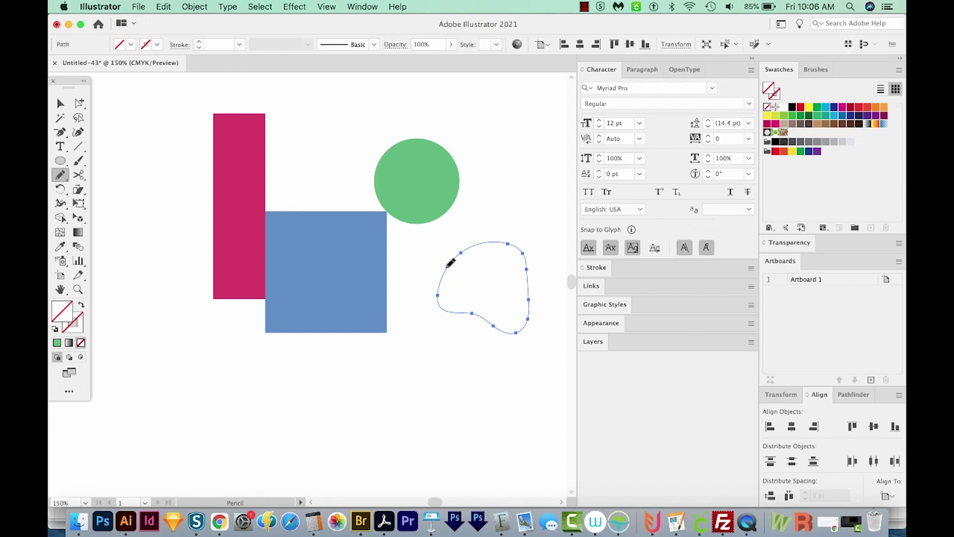
{"action": "key", "text": "p"}
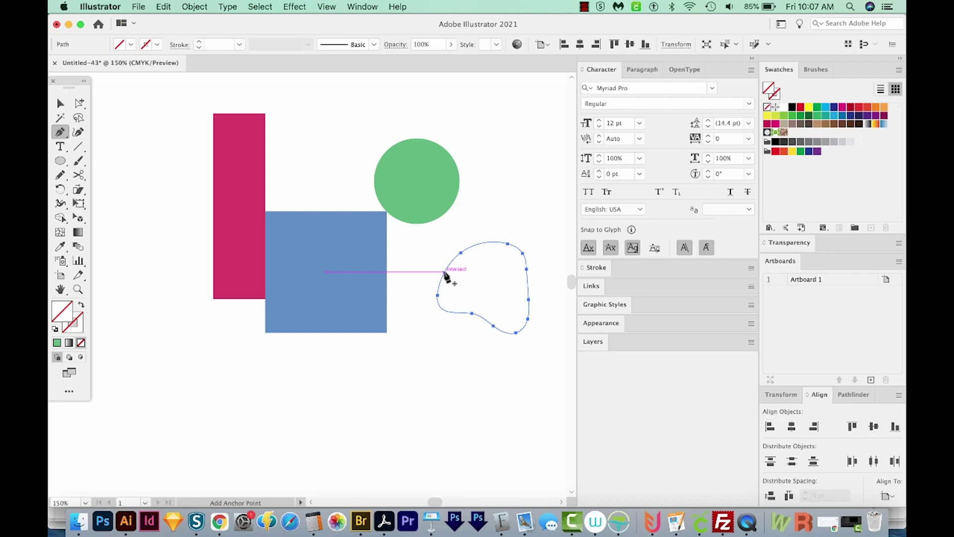
- Add an anchor on the blob's left edge and drag it onto the square's bottom-right corner
{"action": "left_click", "coordinate": [445, 273]}
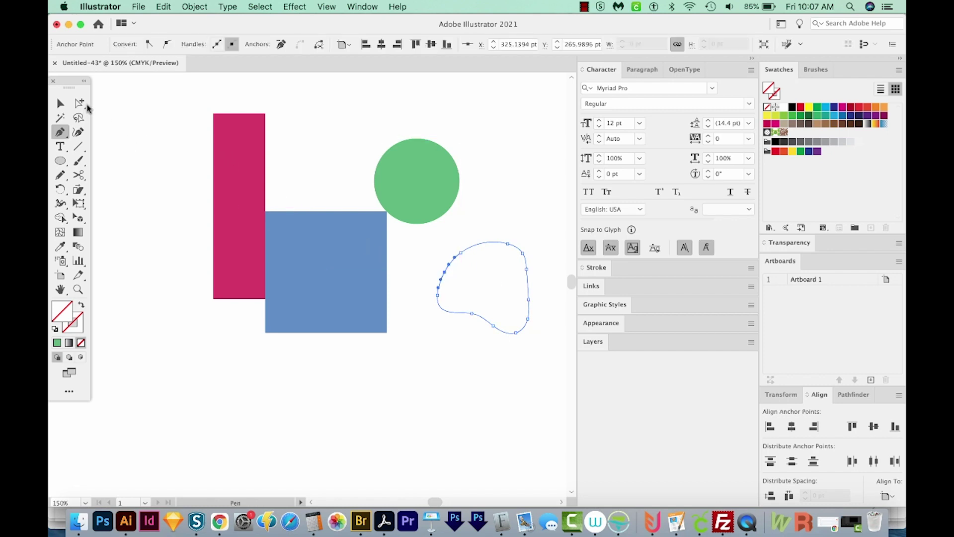
{"action": "left_click", "coordinate": [79, 103]}
{"action": "left_click", "coordinate": [446, 275]}
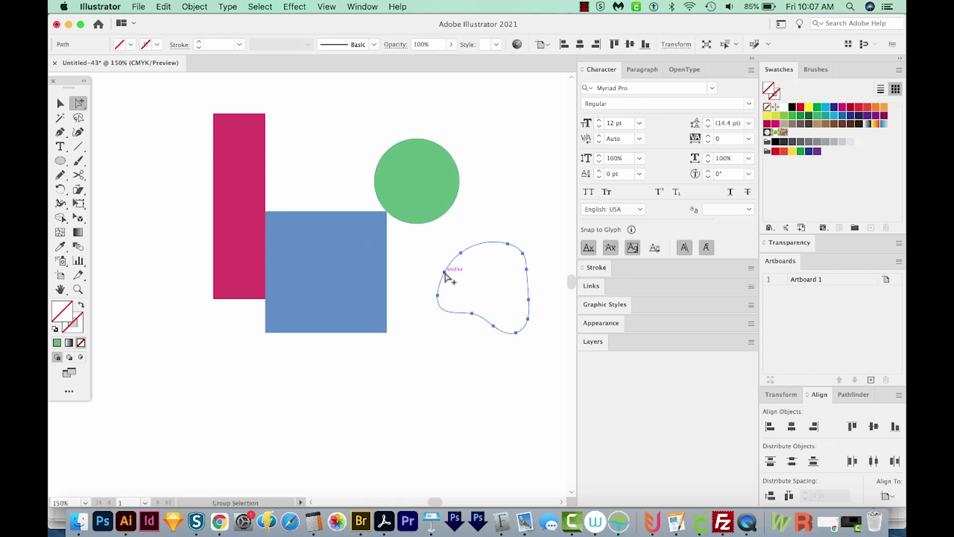
{"action": "left_click_drag", "start_coordinate": [445, 272], "coordinate": [387, 333]}
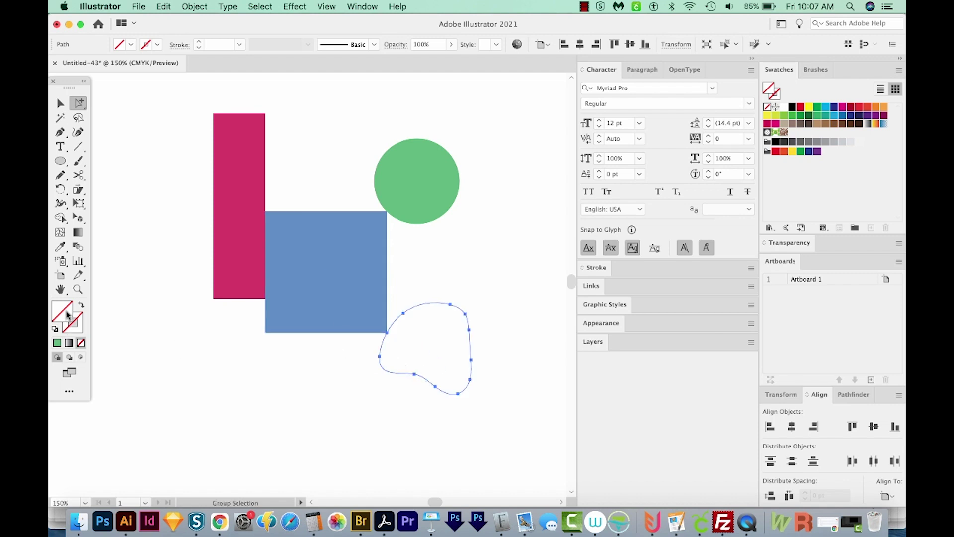
- Fill the blob with the pink rectangle's red using the Eyedropper, then deselect it
{"action": "key", "text": "i"}
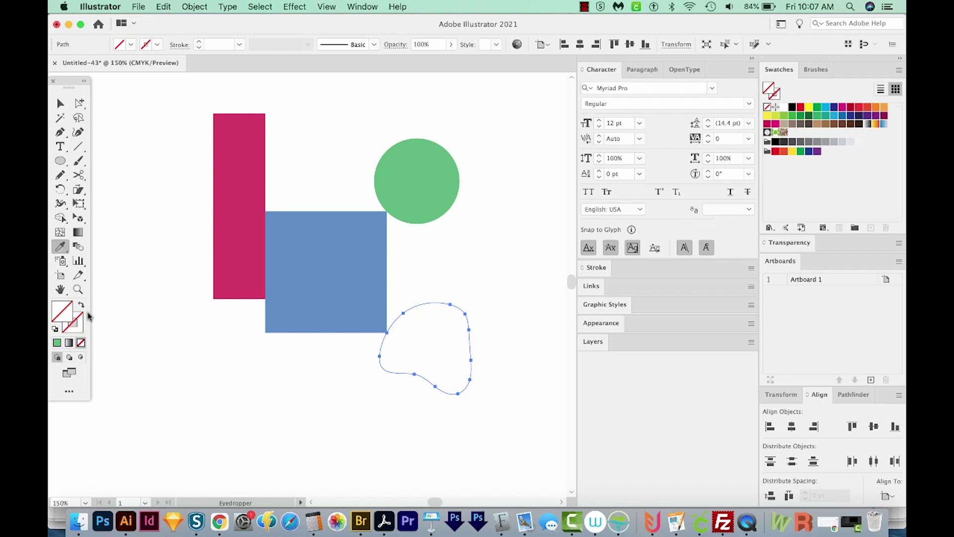
{"action": "left_click", "coordinate": [254, 178]}
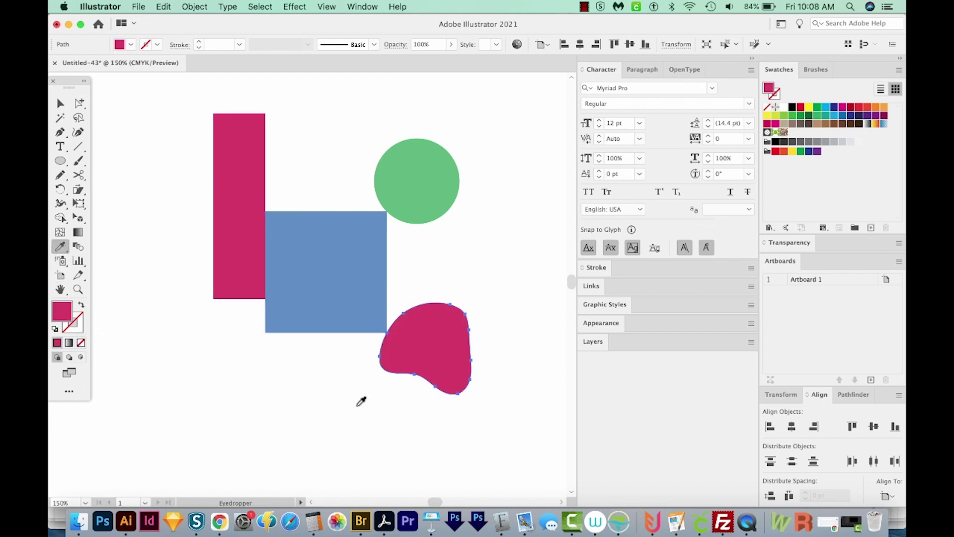
{"action": "key", "text": "v"}
{"action": "left_click", "coordinate": [443, 424]}
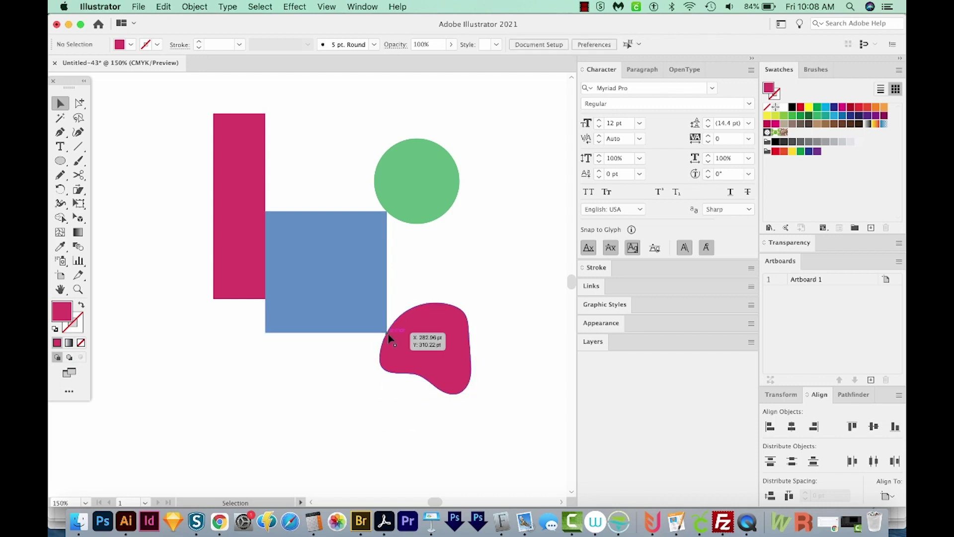
{"action": "left_click_drag", "start_coordinate": [391, 346], "coordinate": [405, 354]}
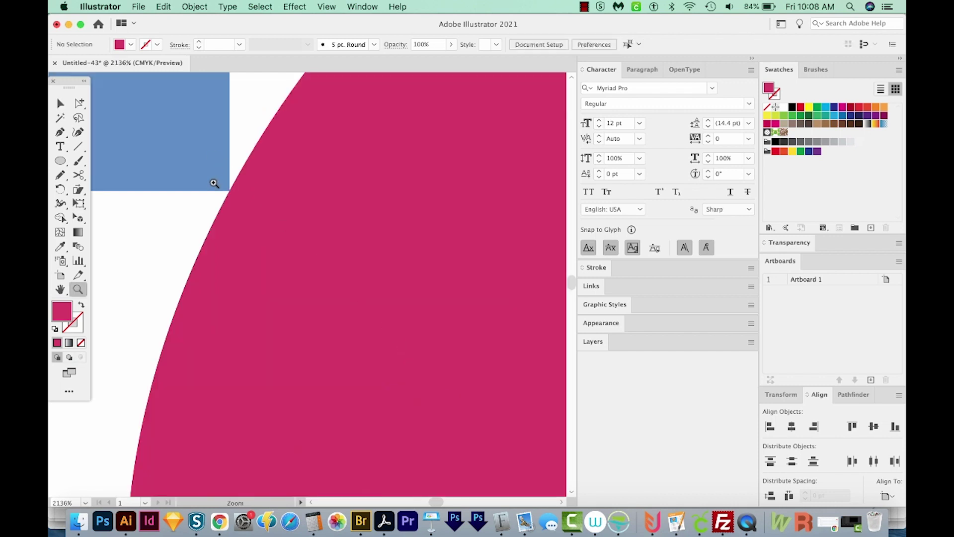
{"action": "key", "text": "super+0"}
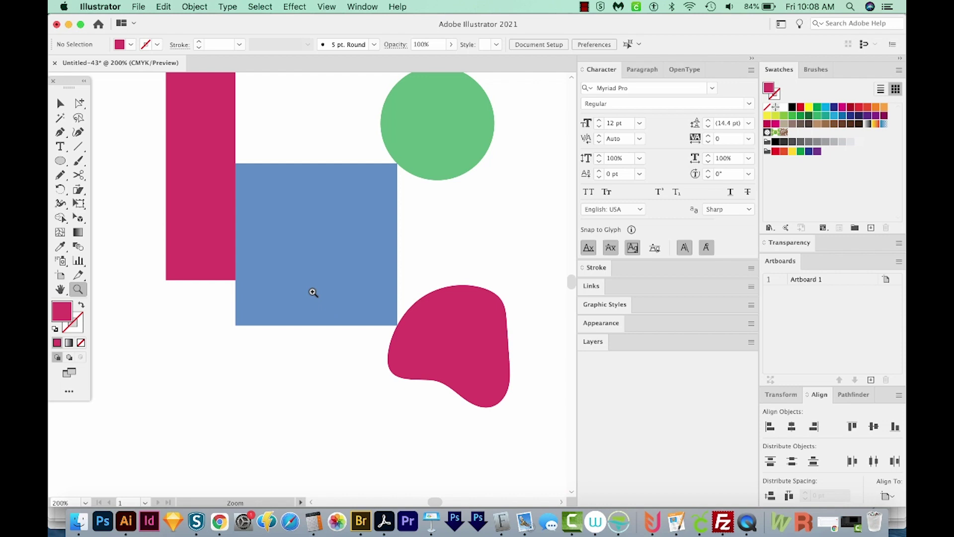
{"action": "key", "text": "super+1"}
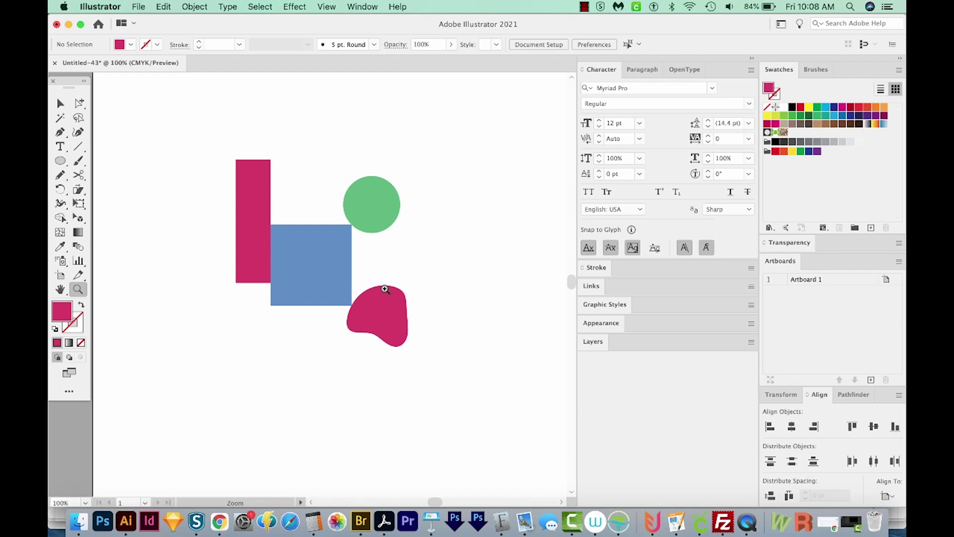
{"action": "key", "text": "v"}
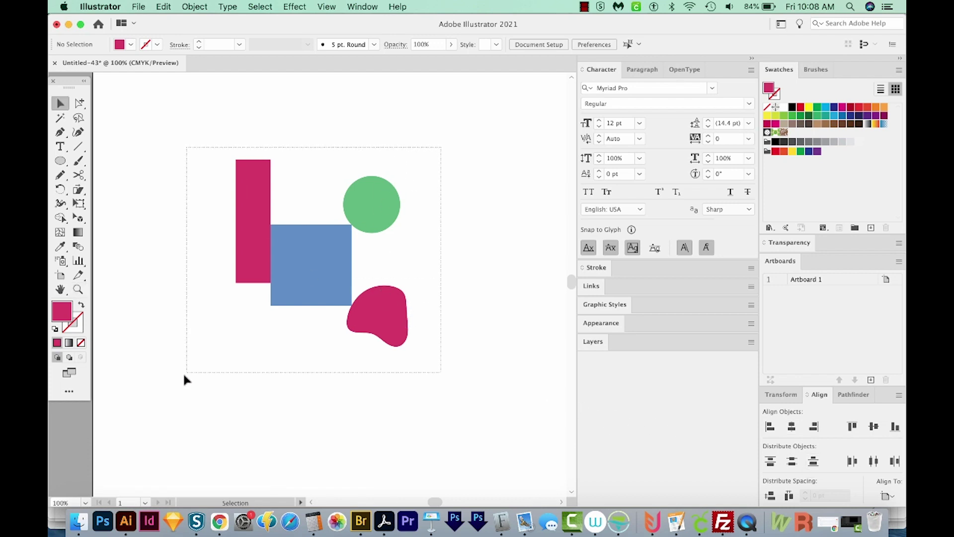
{"action": "key", "text": "super+a"}
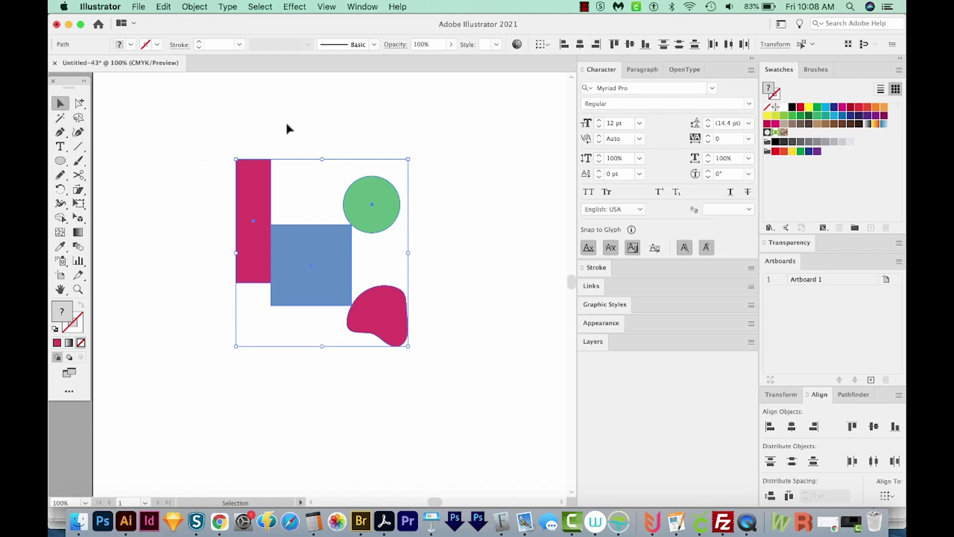
{"action": "left_click", "coordinate": [376, 192]}
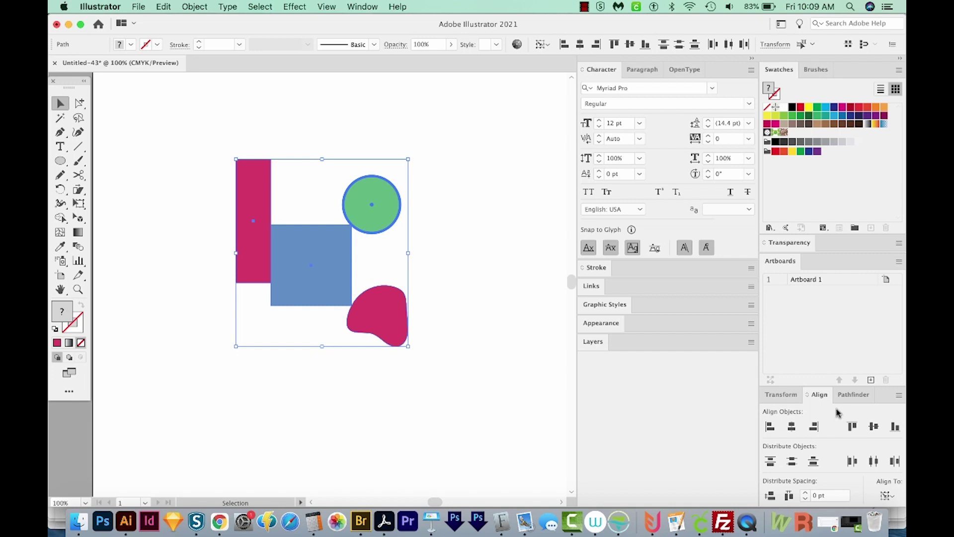
{"action": "left_click", "coordinate": [814, 428]}
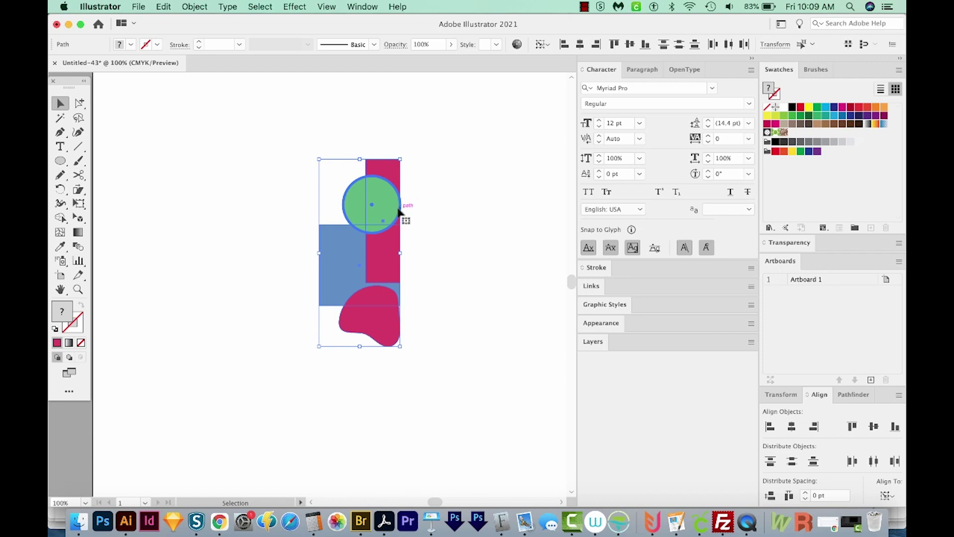
{"action": "key", "text": "super+z"}
{"action": "left_click", "coordinate": [454, 283]}
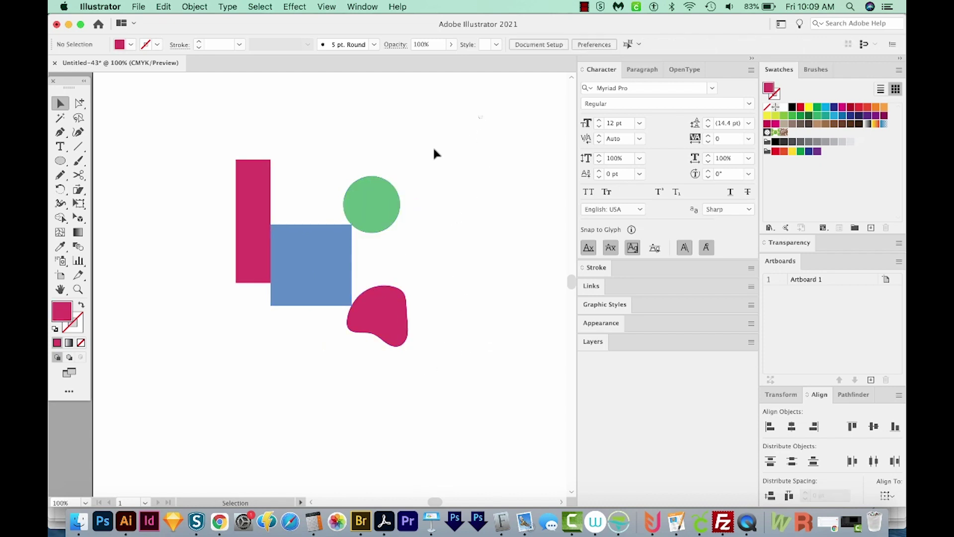
{"action": "left_click_drag", "start_coordinate": [434, 149], "coordinate": [215, 335]}
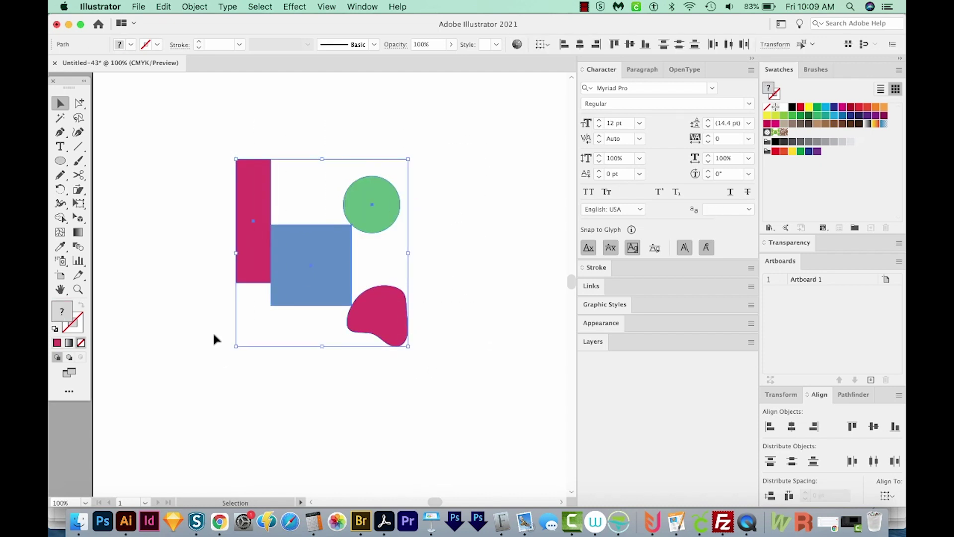
- Make the magenta rectangle the key object, top-align all shapes to it, then reselect everything
{"action": "left_click", "coordinate": [250, 246]}
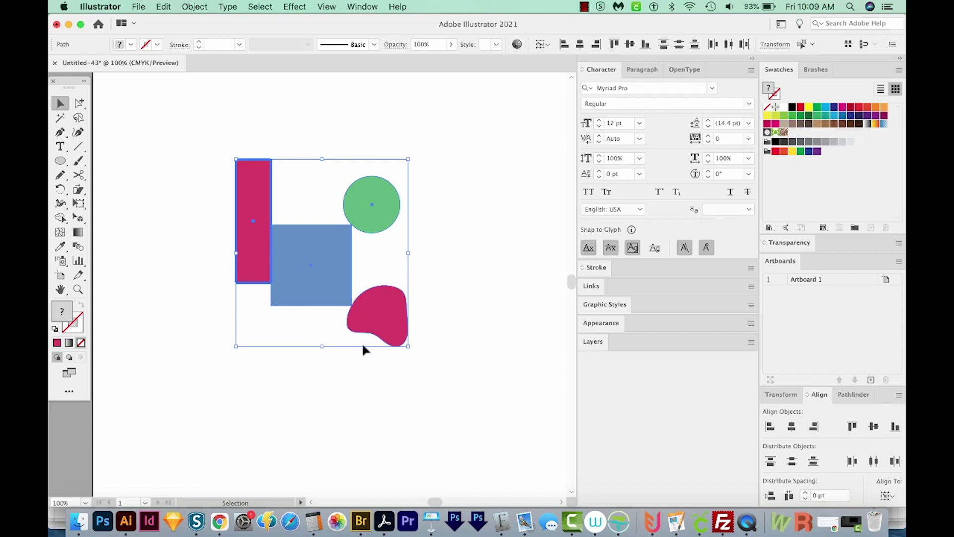
{"action": "left_click", "coordinate": [852, 427]}
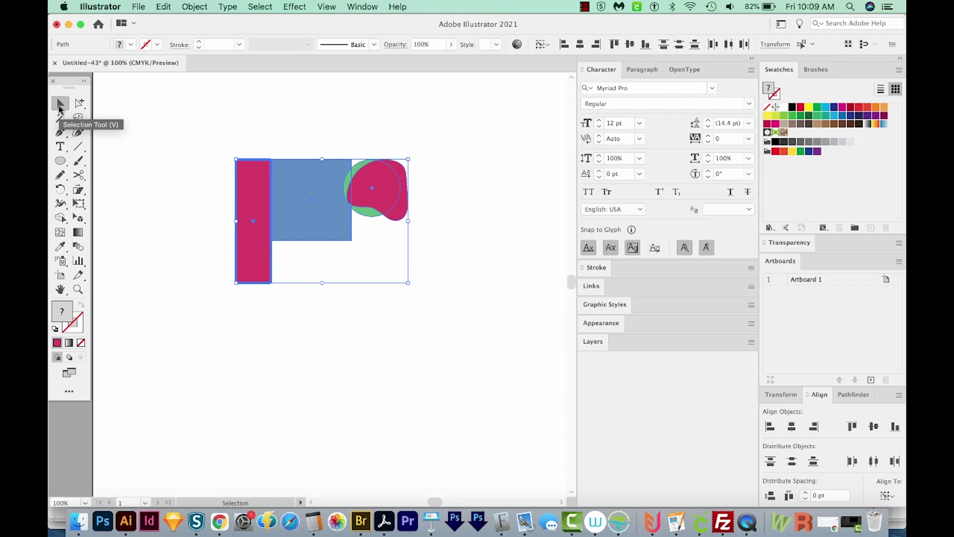
{"action": "left_click", "coordinate": [465, 153]}
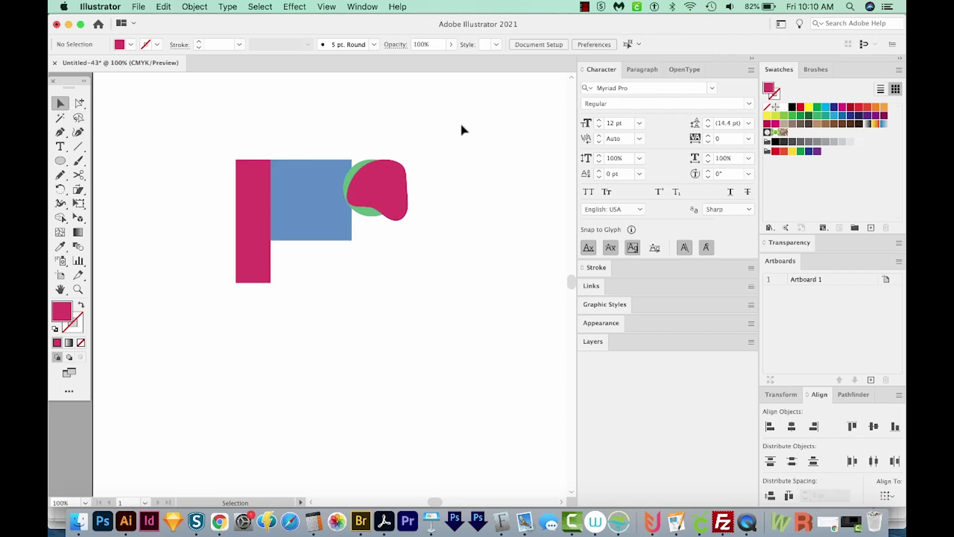
{"action": "left_click_drag", "start_coordinate": [460, 127], "coordinate": [211, 300]}
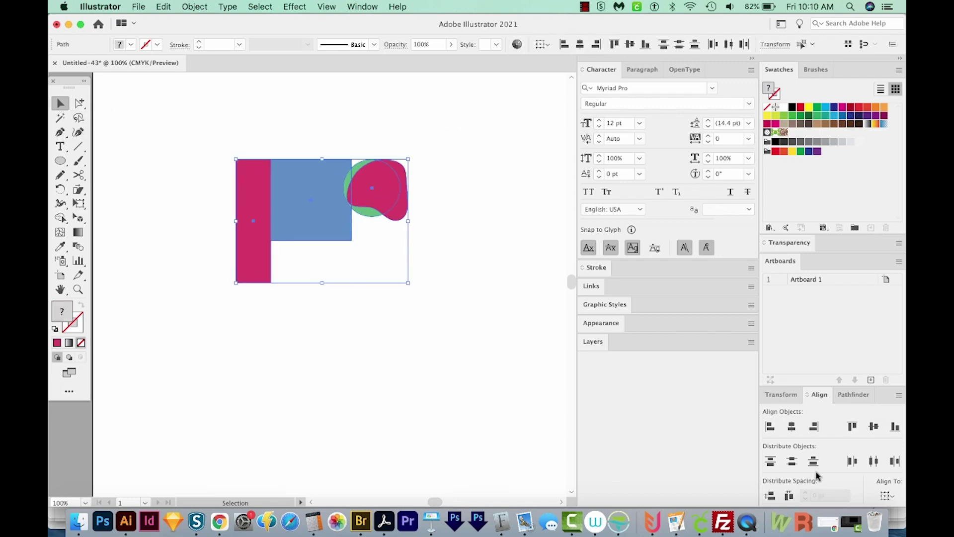
- Check the Align To choices, then open the Align panel flyout for Cancel Key Object and Use Preview Bounds
{"action": "left_click", "coordinate": [887, 496]}
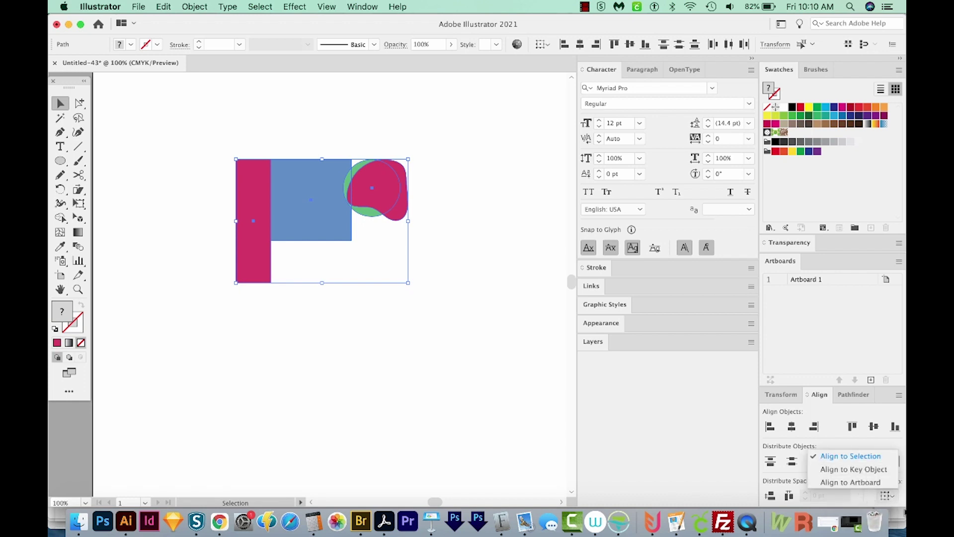
{"action": "left_click", "coordinate": [891, 502]}
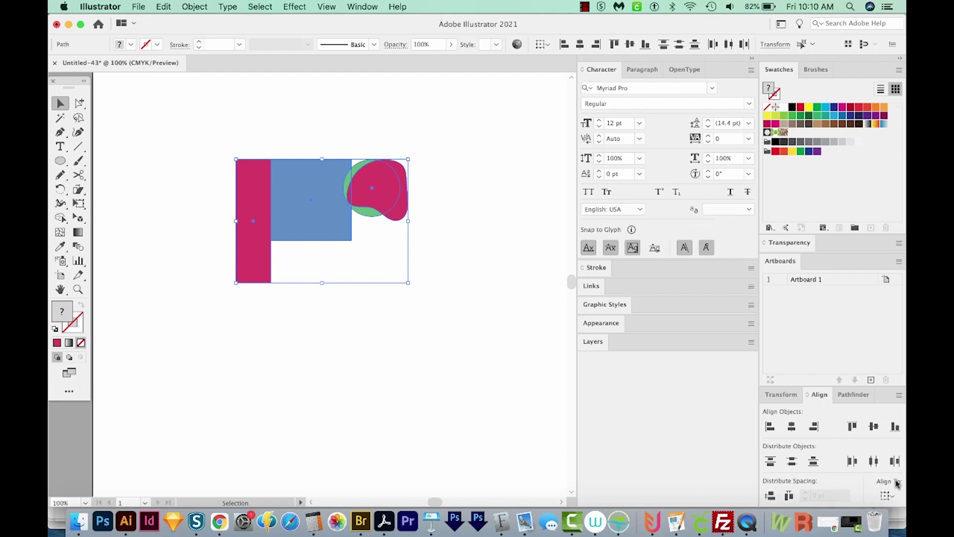
{"action": "left_click", "coordinate": [899, 397]}
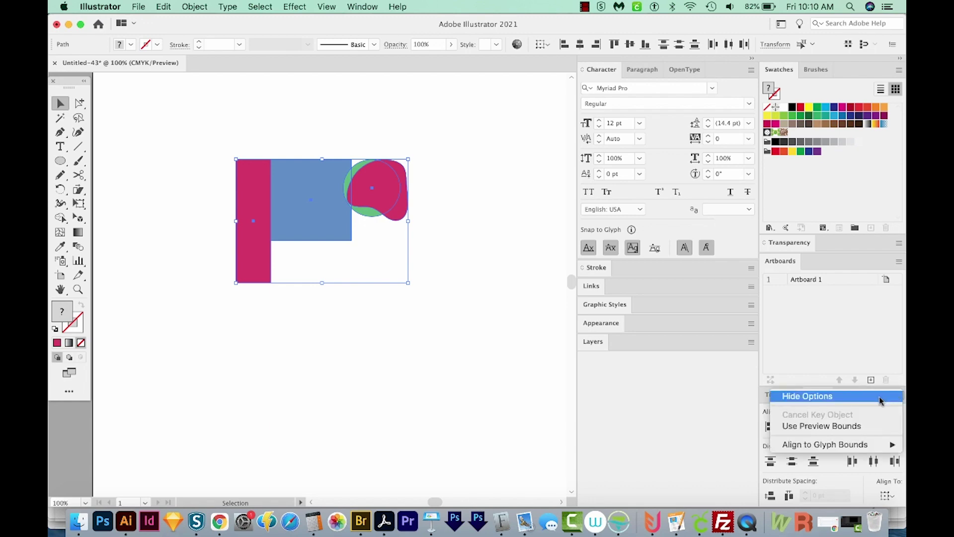